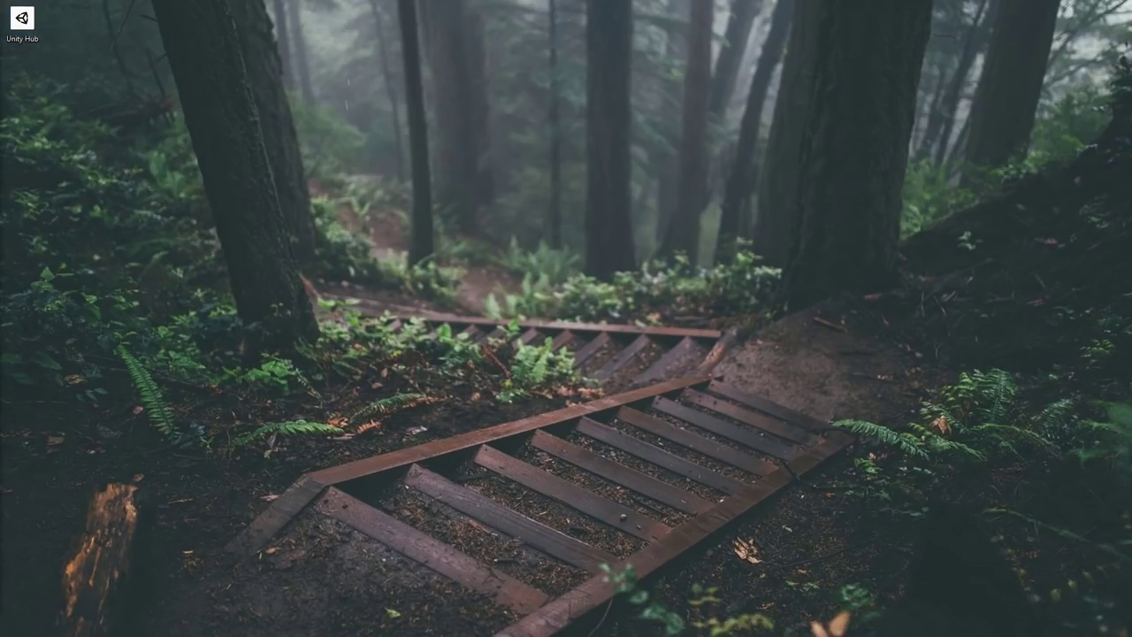
# Show the Hub's Installs page listing the four installed Unity versions, 2018.1.0b13 preferred.
pyautogui.moveTo(731, 226); pyautogui.dragTo(667, 153)
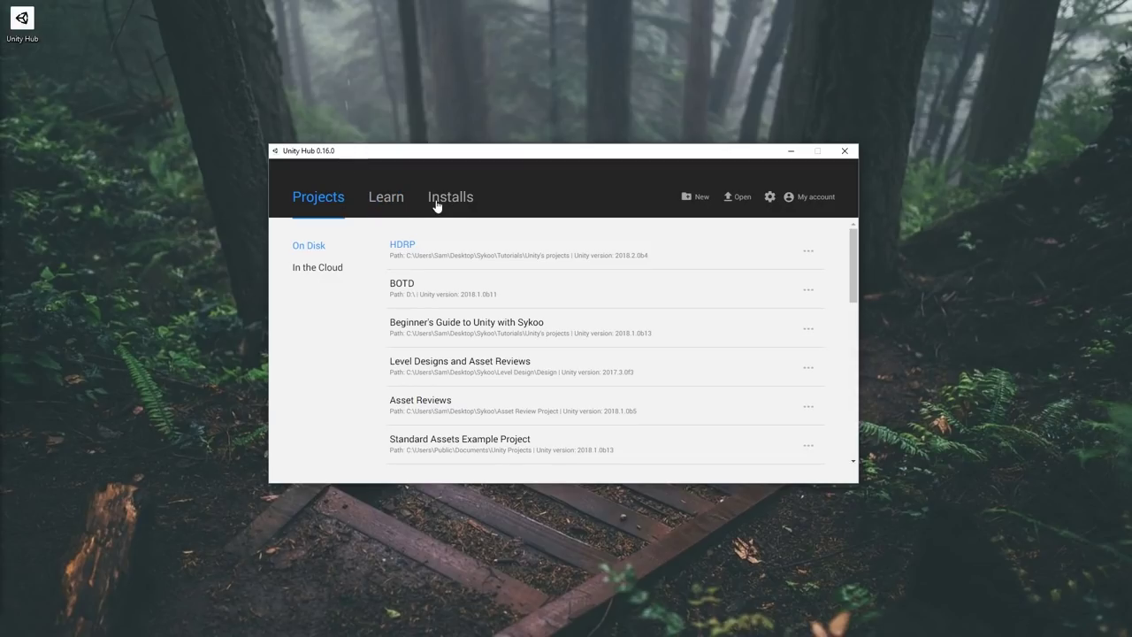
pyautogui.scroll(-5, 501, 320)
pyautogui.scroll(5, 504, 340)
pyautogui.click(380, 209)
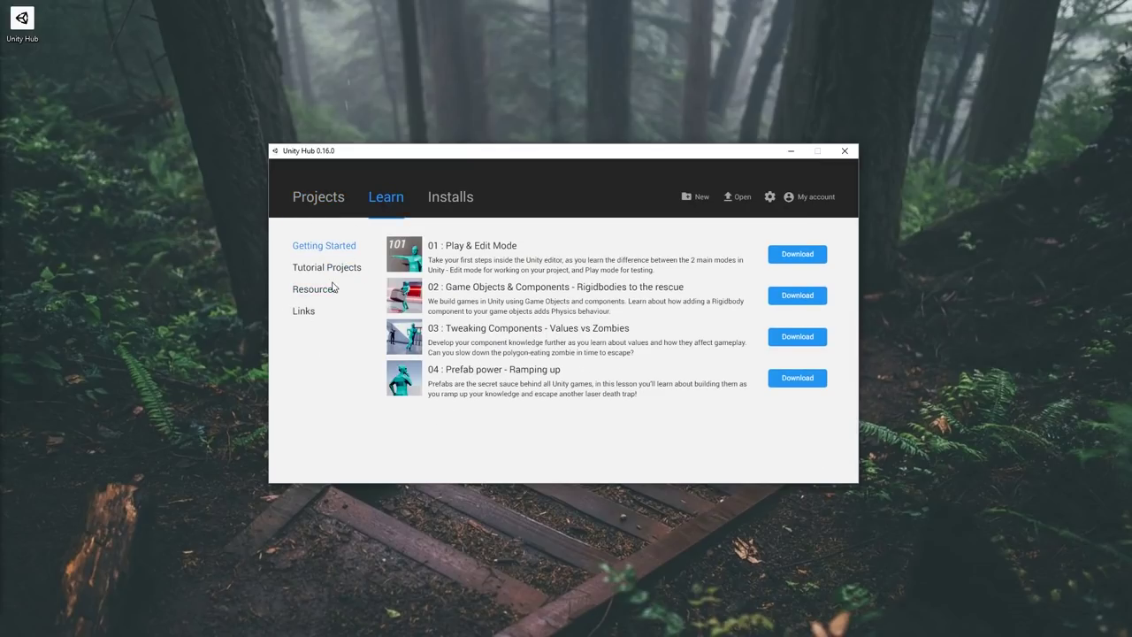
pyautogui.click(452, 211)
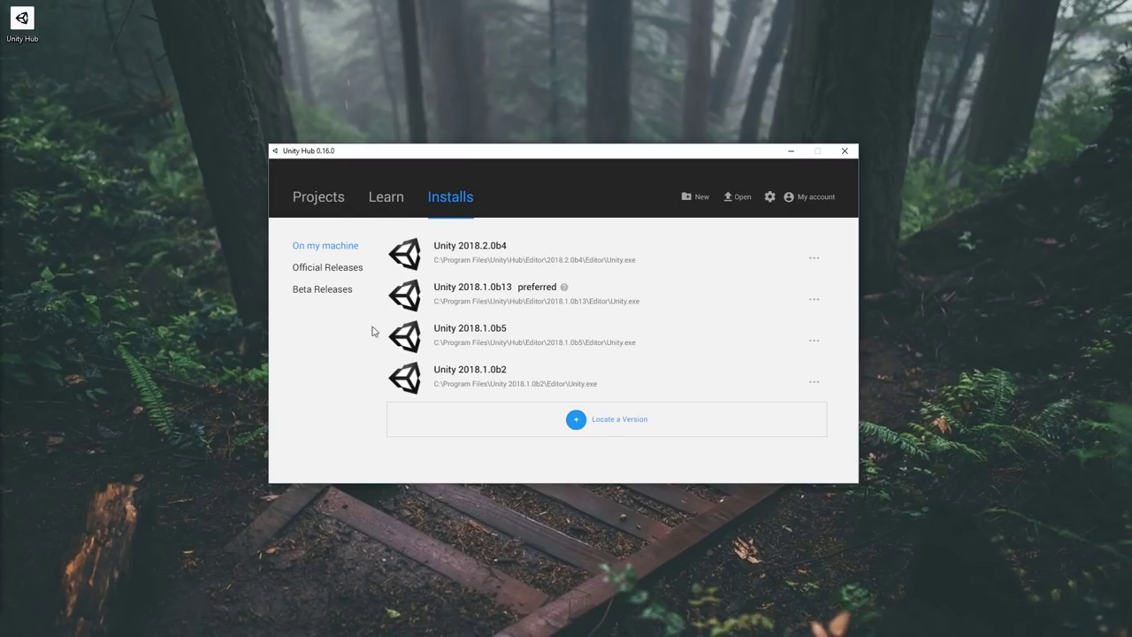
# Browse the Beta and Official release lists, ending on Official Releases 2018.1.1f1 to 2017.1.4f1.
pyautogui.click(338, 292)
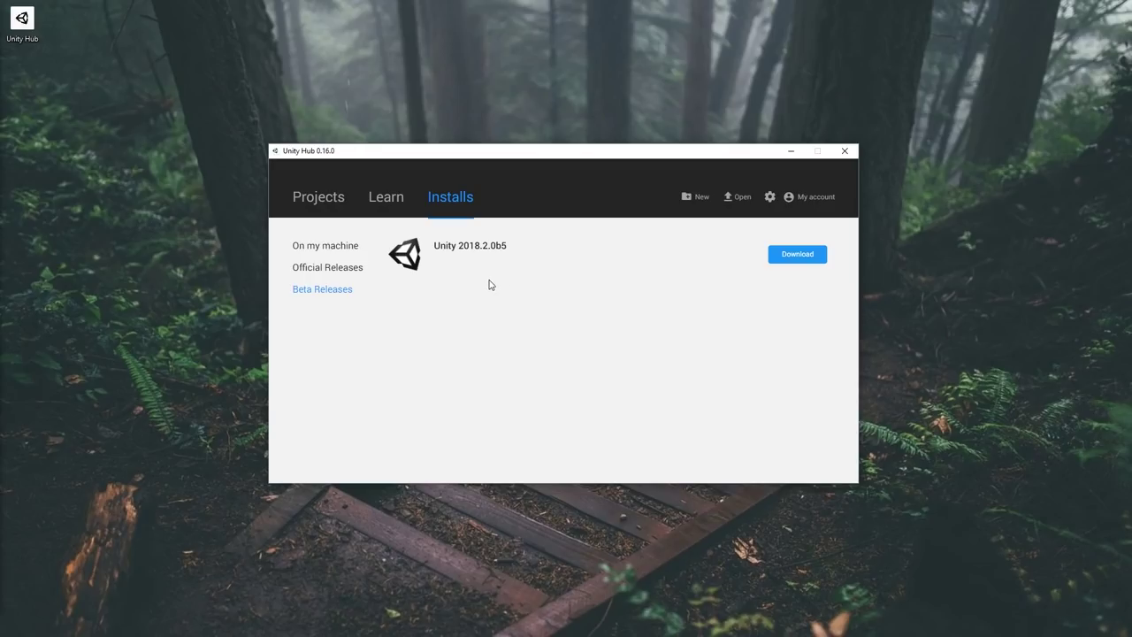
pyautogui.click(337, 268)
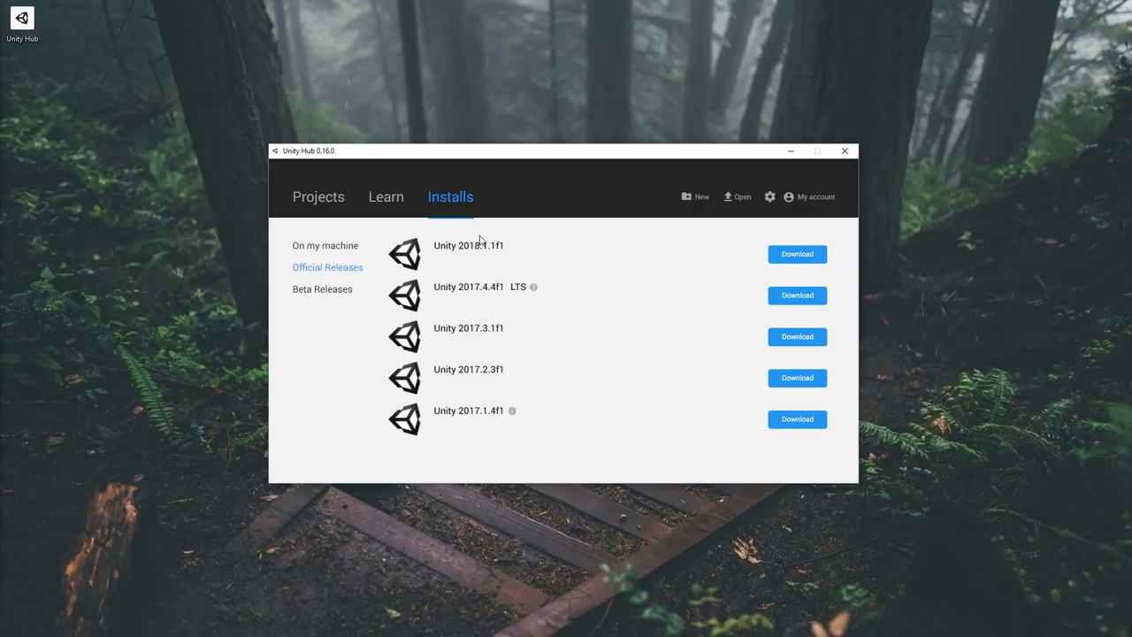
pyautogui.click(327, 290)
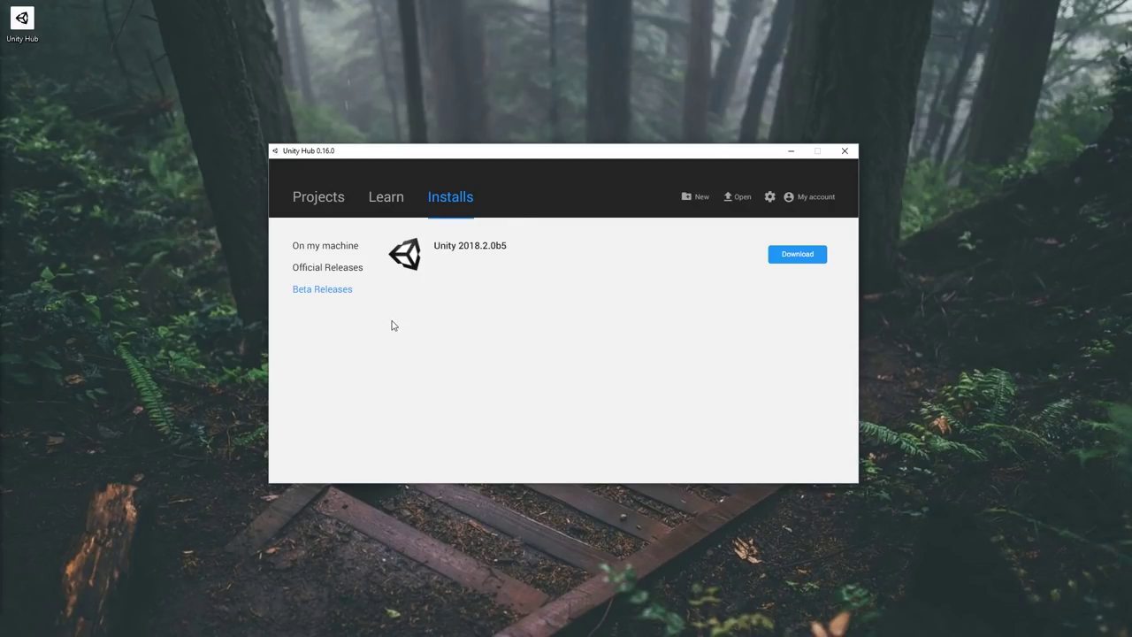
pyautogui.click(344, 268)
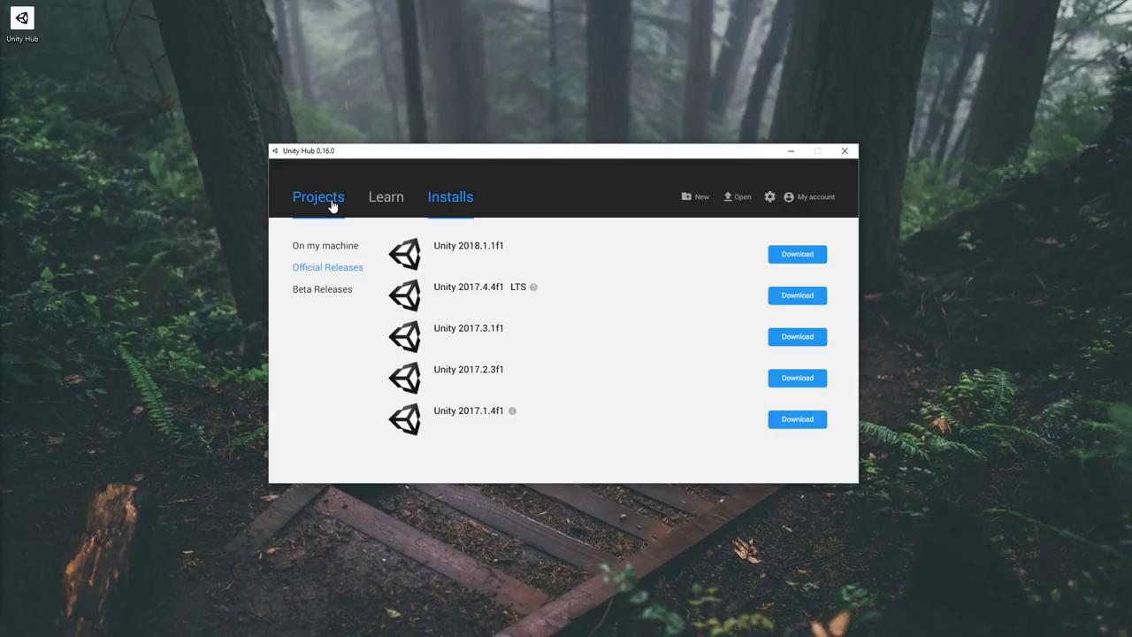
# Start a new project on 2018.1.0b13 with the High-Definition RP (Preview) template.
pyautogui.click(332, 205)
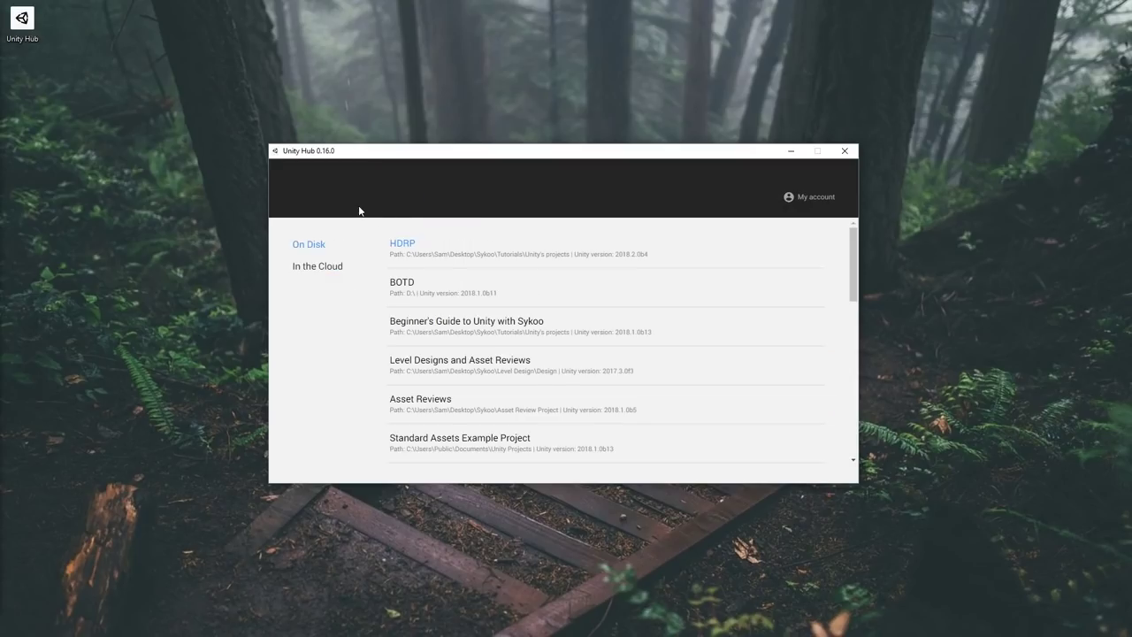
pyautogui.click(690, 201)
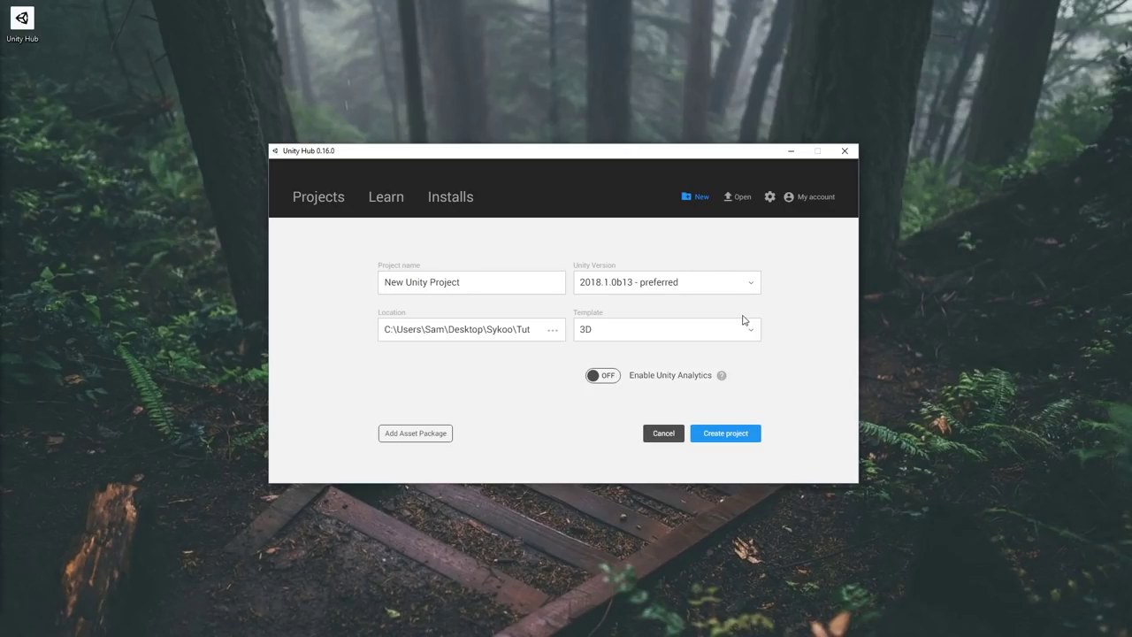
pyautogui.click(609, 292)
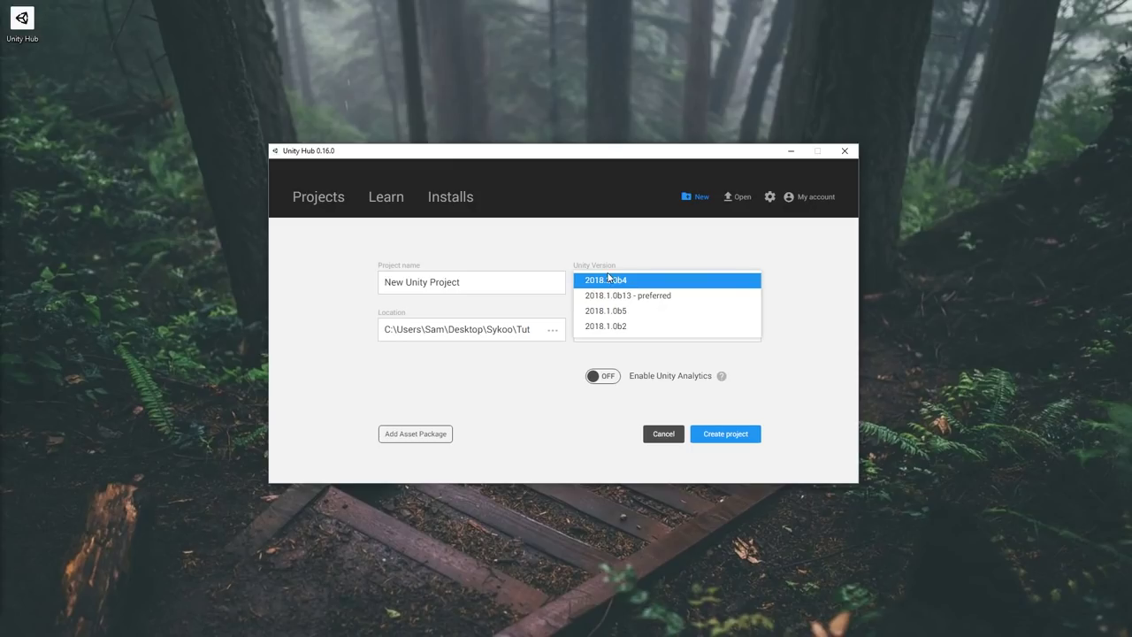
pyautogui.click(635, 295)
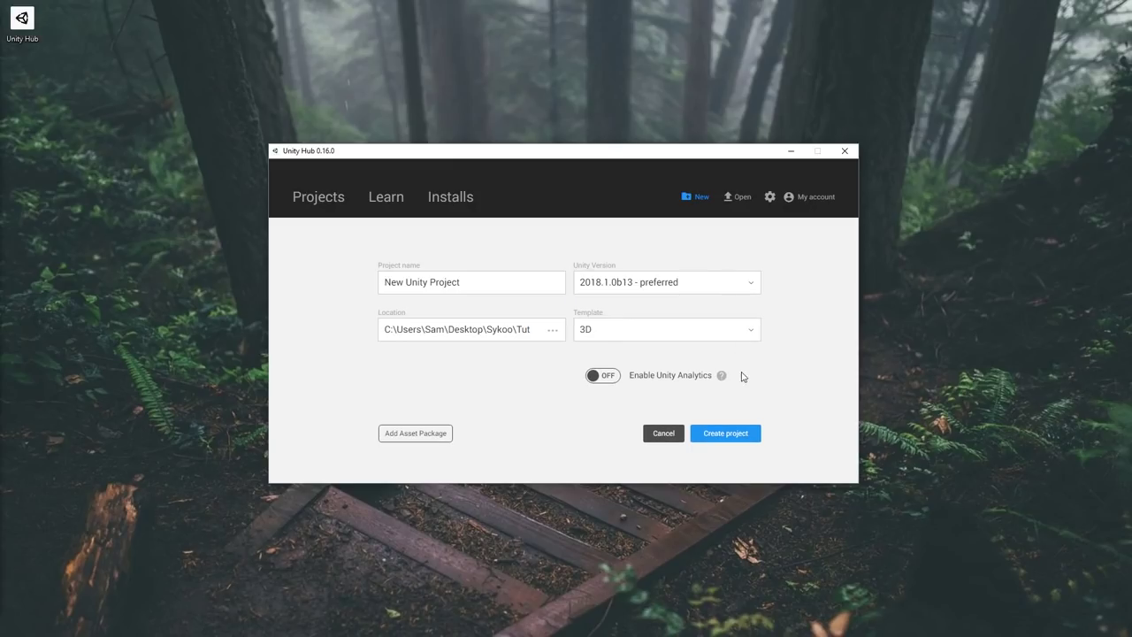
pyautogui.click(640, 339)
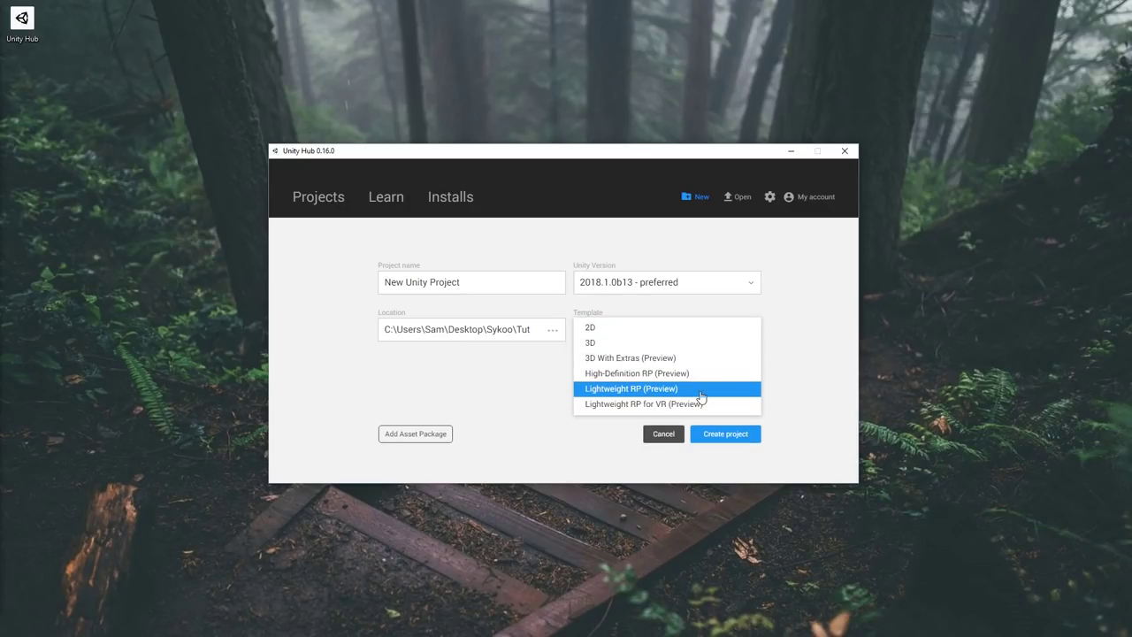
pyautogui.click(624, 373)
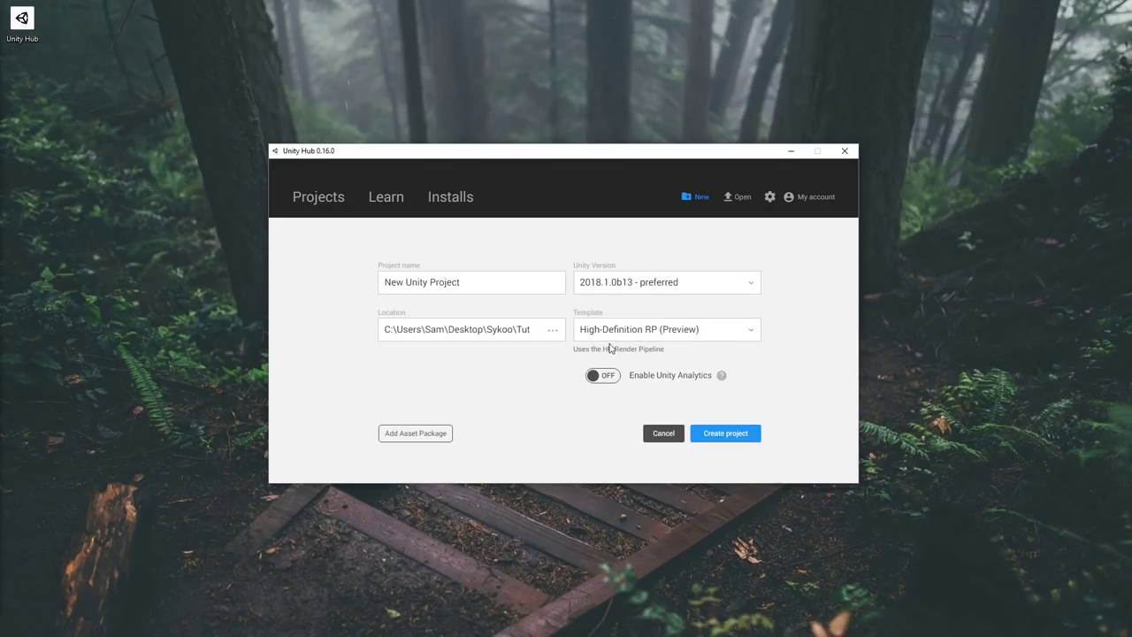
# Name the project 'Join Discord' and create it.
pyautogui.click(431, 288)
pyautogui.write('Ds')
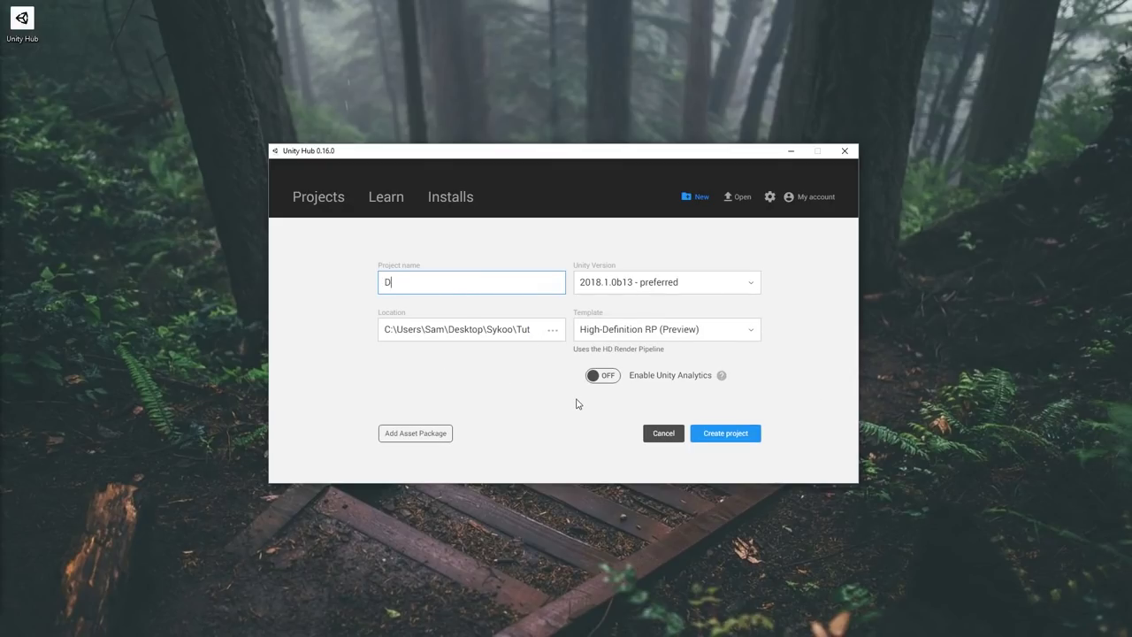
pyautogui.press('BackSpace')
pyautogui.press('BackSpace')
pyautogui.write('Join Discord')
pyautogui.click(730, 446)
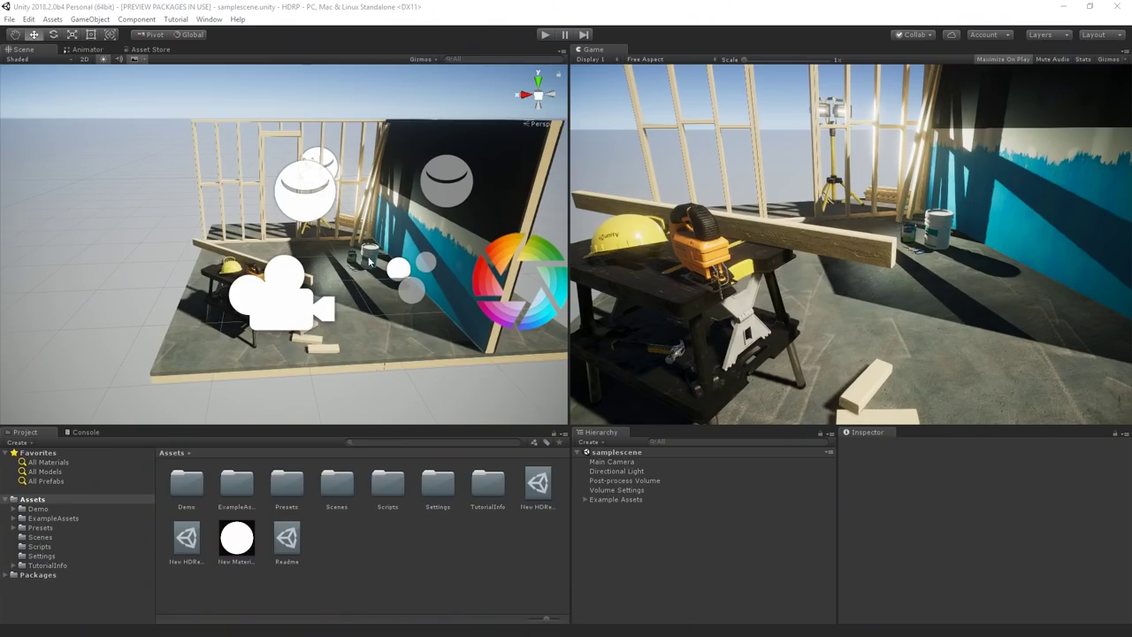
# Orbit the sample scene, select the Post-process Volume and make it global.
pyautogui.keyDown('alt'); pyautogui.moveTo(353, 238); pyautogui.dragTo(462, 284); pyautogui.keyUp('alt')
pyautogui.click(461, 285)
pyautogui.click(563, 226)
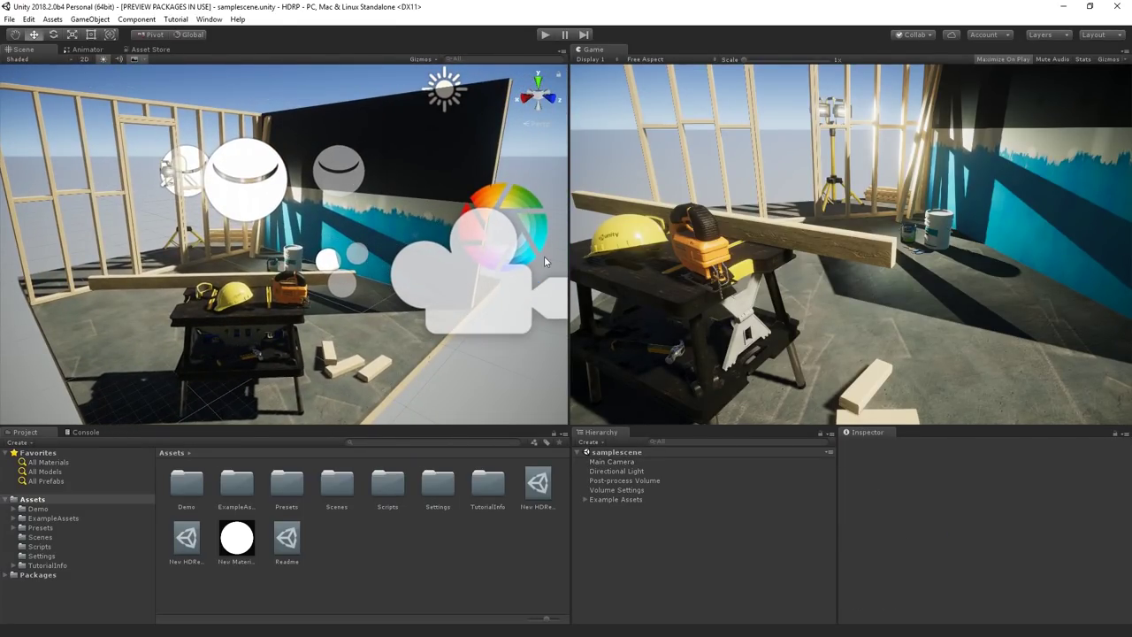
pyautogui.click(520, 206)
pyautogui.scroll(-4, 520, 207)
pyautogui.click(954, 526)
# Raise the volume's Ambient Occlusion intensity to about 1.18.
pyautogui.scroll(-3, 952, 528)
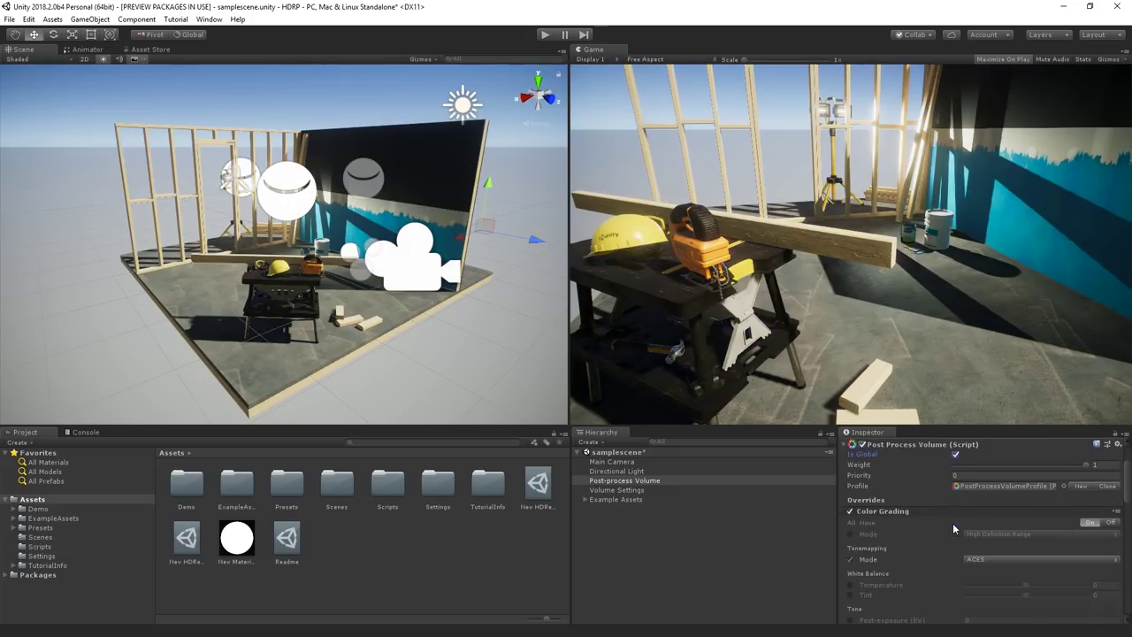
pyautogui.scroll(-6, 952, 538)
pyautogui.scroll(-10, 972, 531)
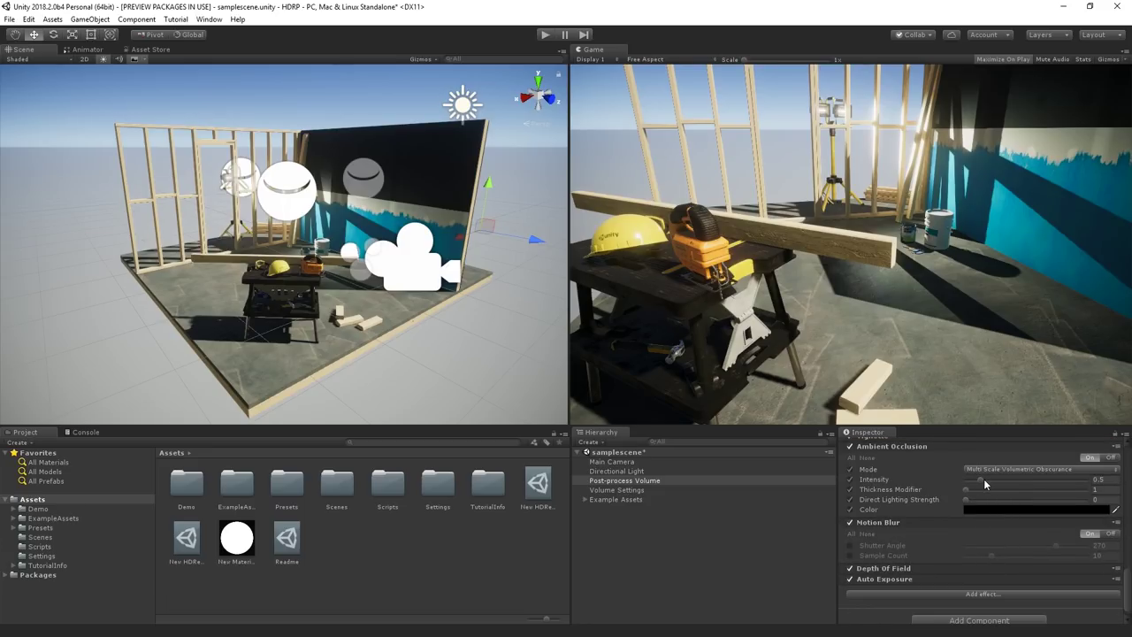
pyautogui.moveTo(984, 478); pyautogui.dragTo(1031, 479)
# Open the Graphics project settings and locate the current render pipeline asset.
pyautogui.click(29, 19)
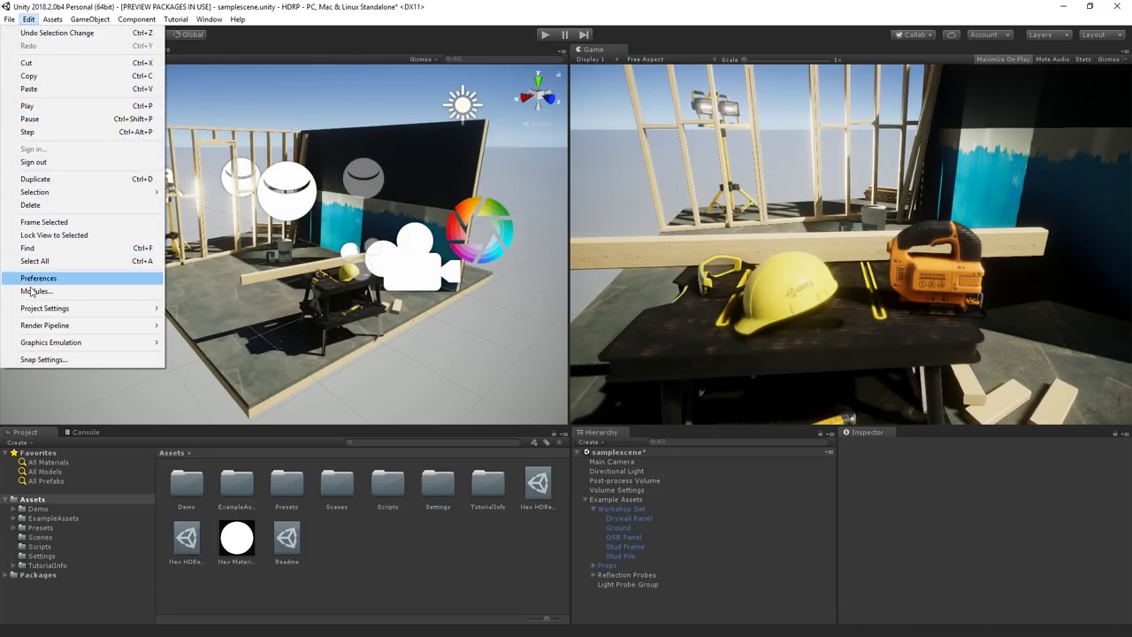
pyautogui.moveTo(44, 306)
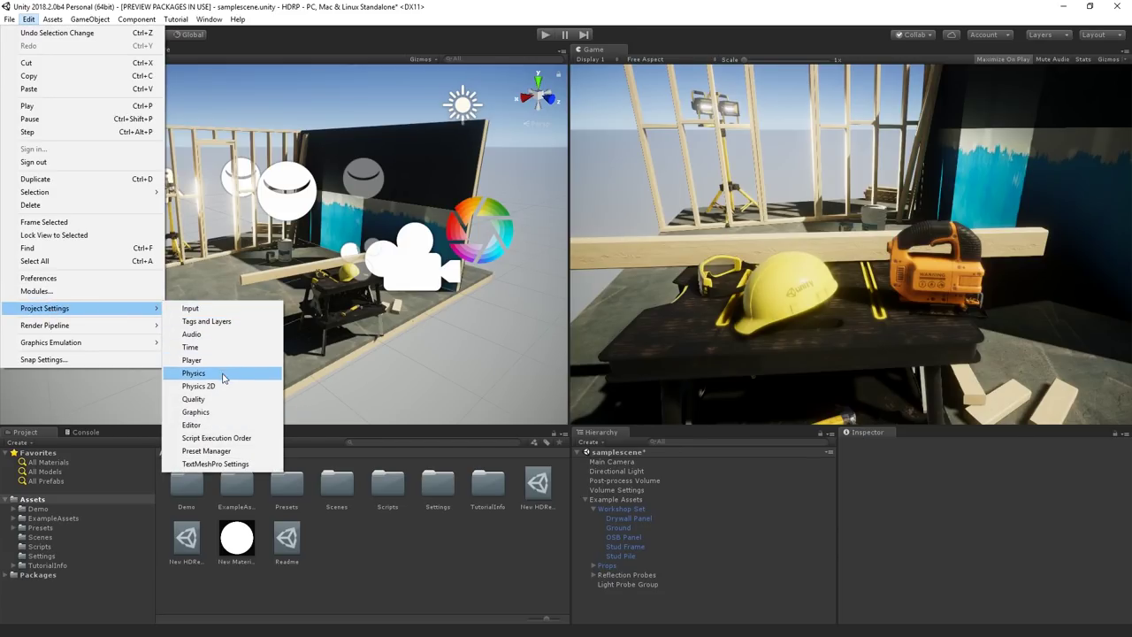
pyautogui.click(210, 413)
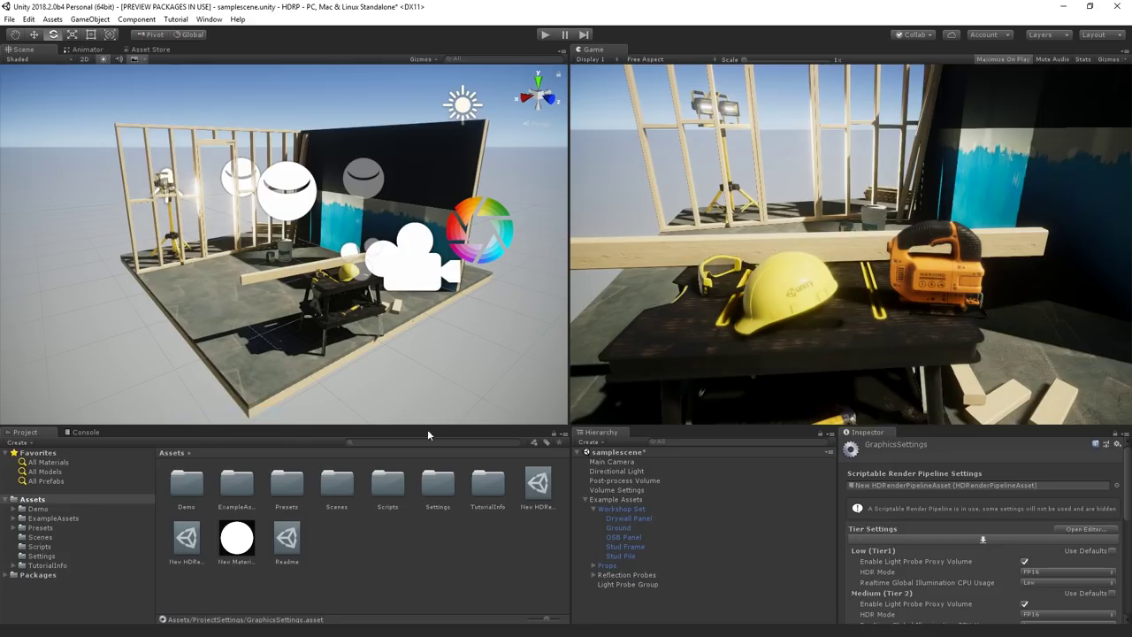
pyautogui.click(994, 485)
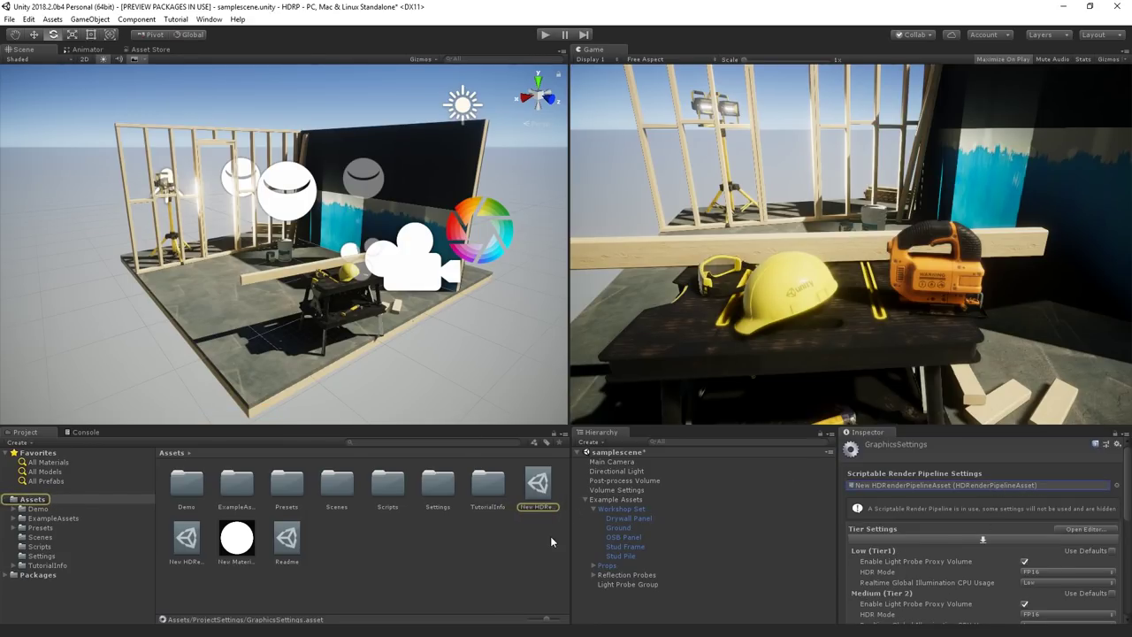
# Create a new HDRP Asset named 'Test' in the Assets folder.
pyautogui.rightClick(433, 547)
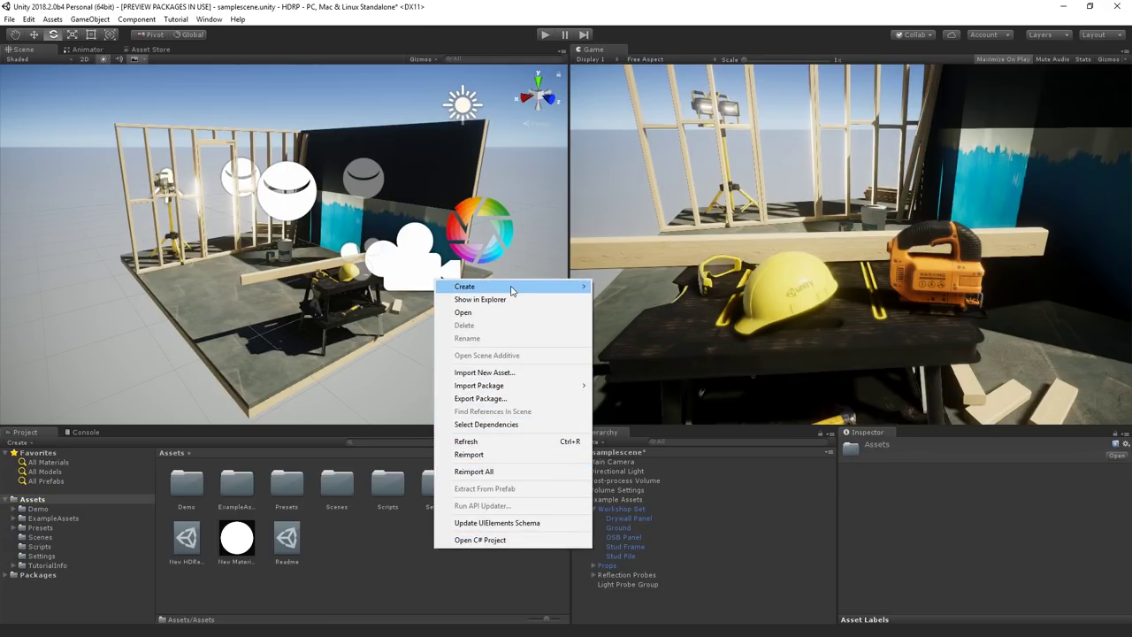
pyautogui.moveTo(511, 287)
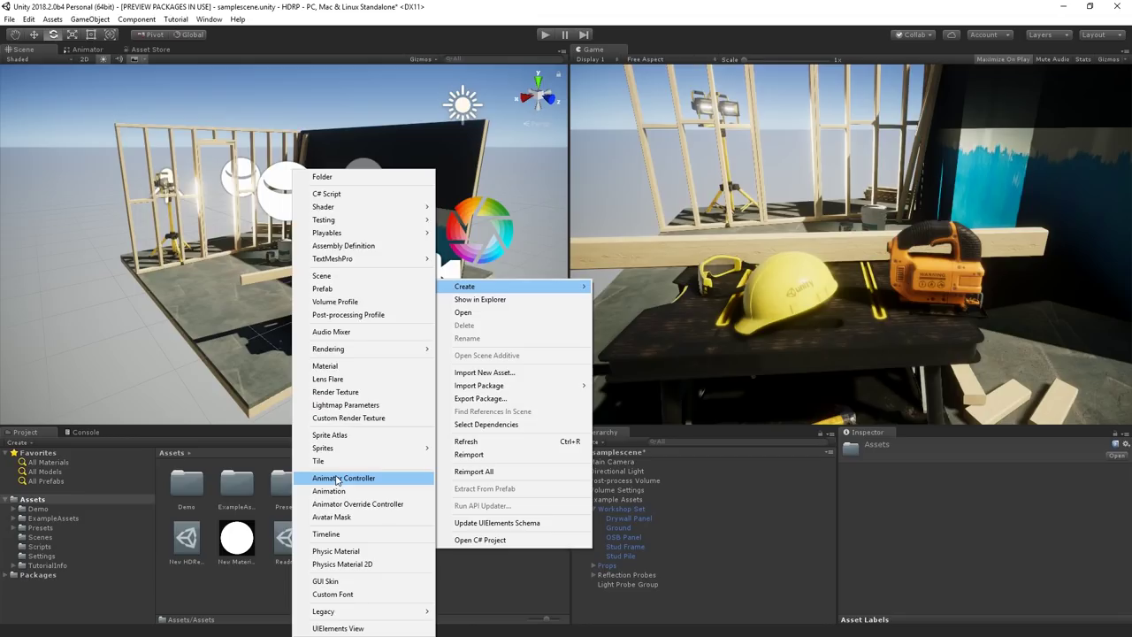
pyautogui.moveTo(367, 349)
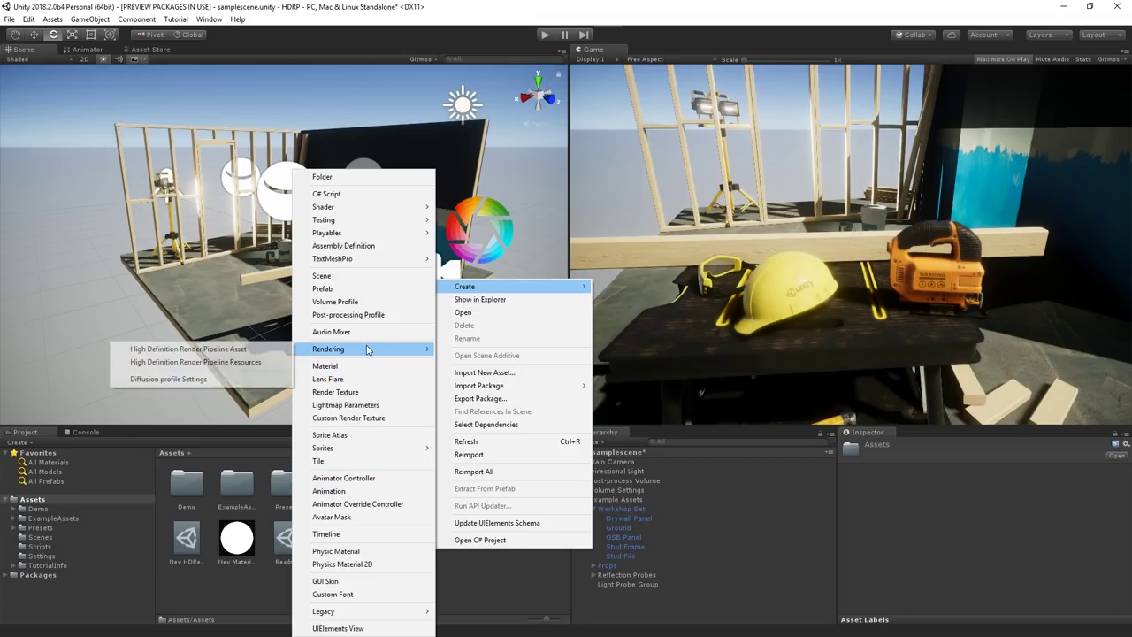
pyautogui.click(259, 351)
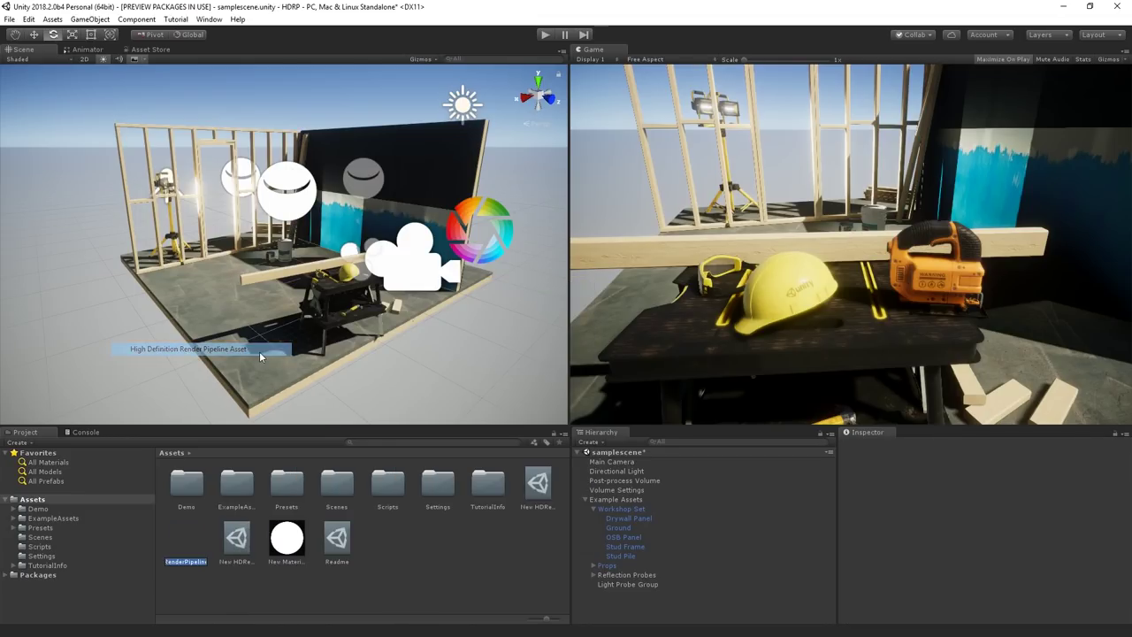
pyautogui.write('Test')
pyautogui.press('Return')
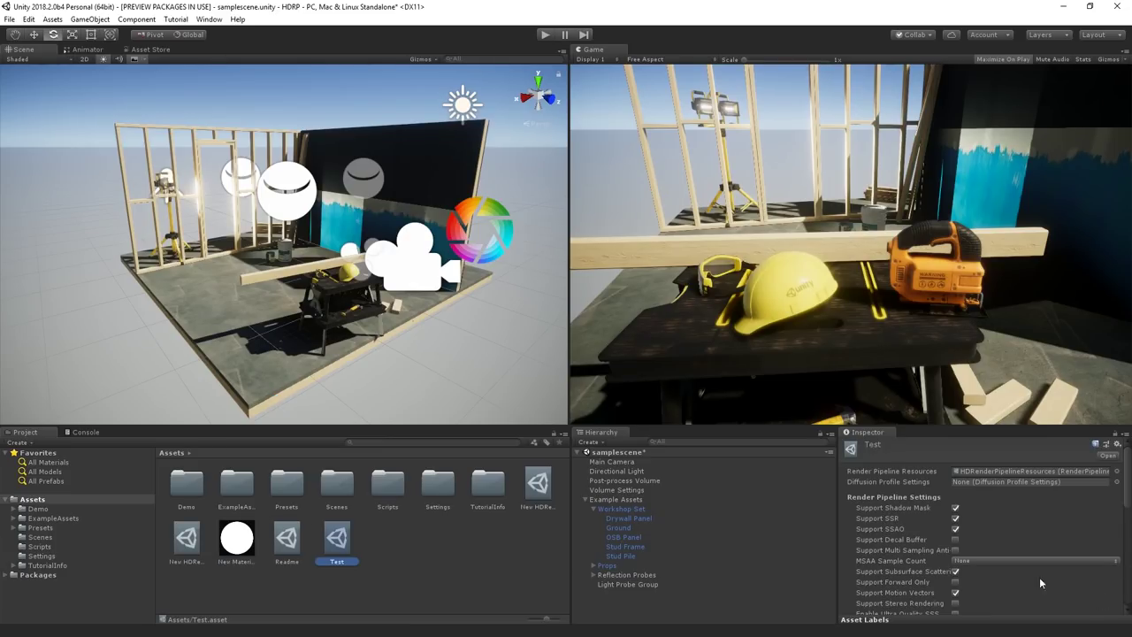
# Bring up the Asset Store's My Downloads list showing Strong Knight.
pyautogui.scroll(-2, 957, 552)
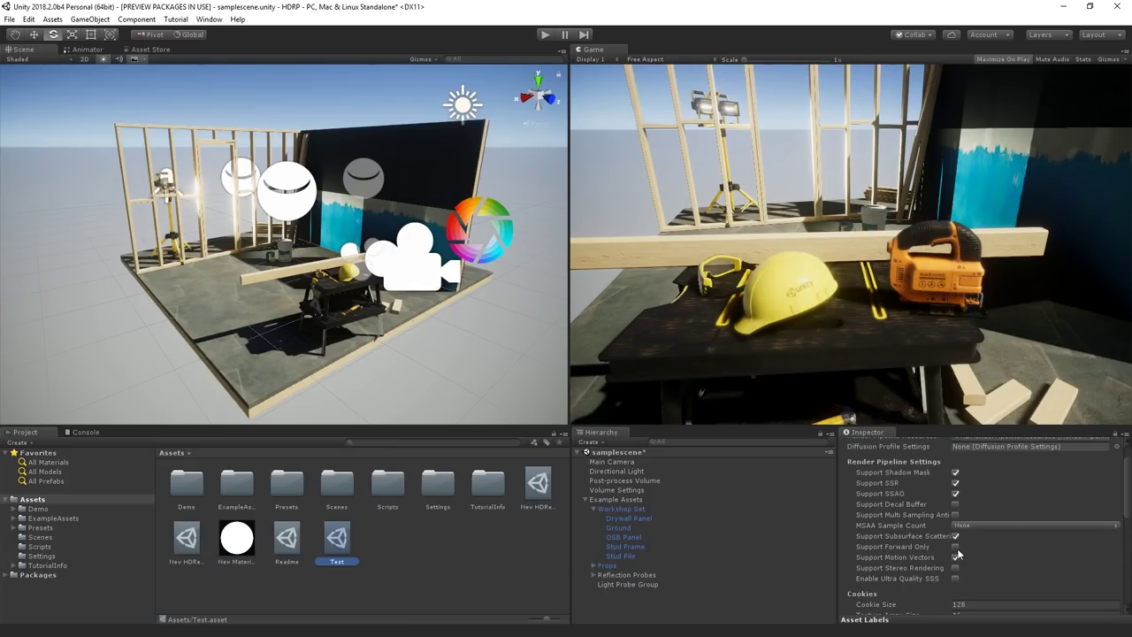
pyautogui.scroll(-8, 957, 552)
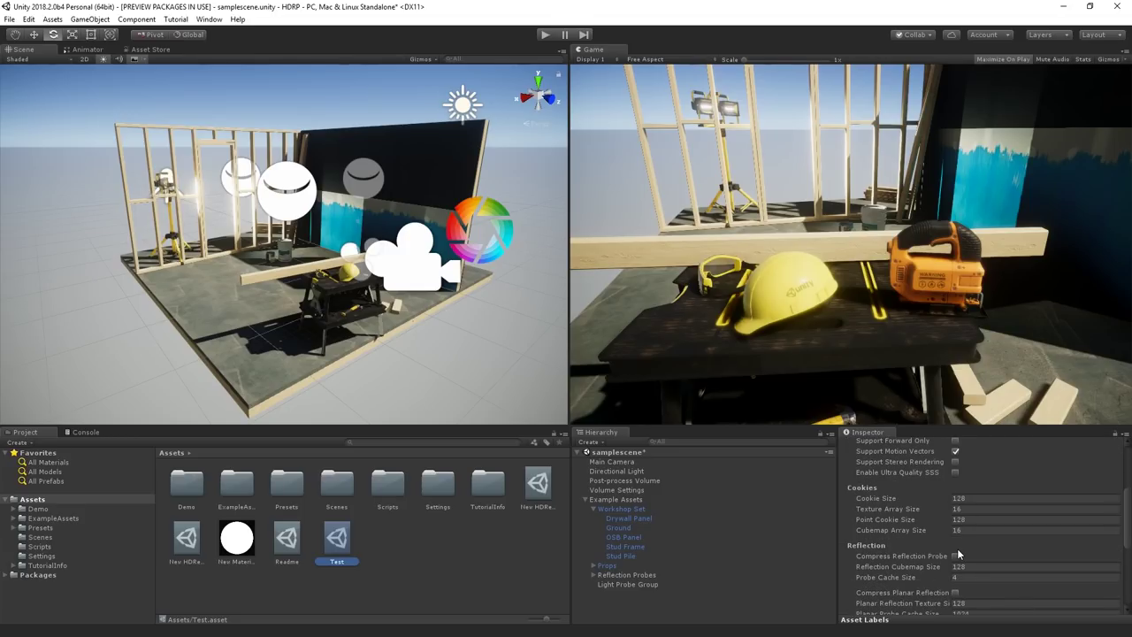
pyautogui.scroll(-8, 957, 552)
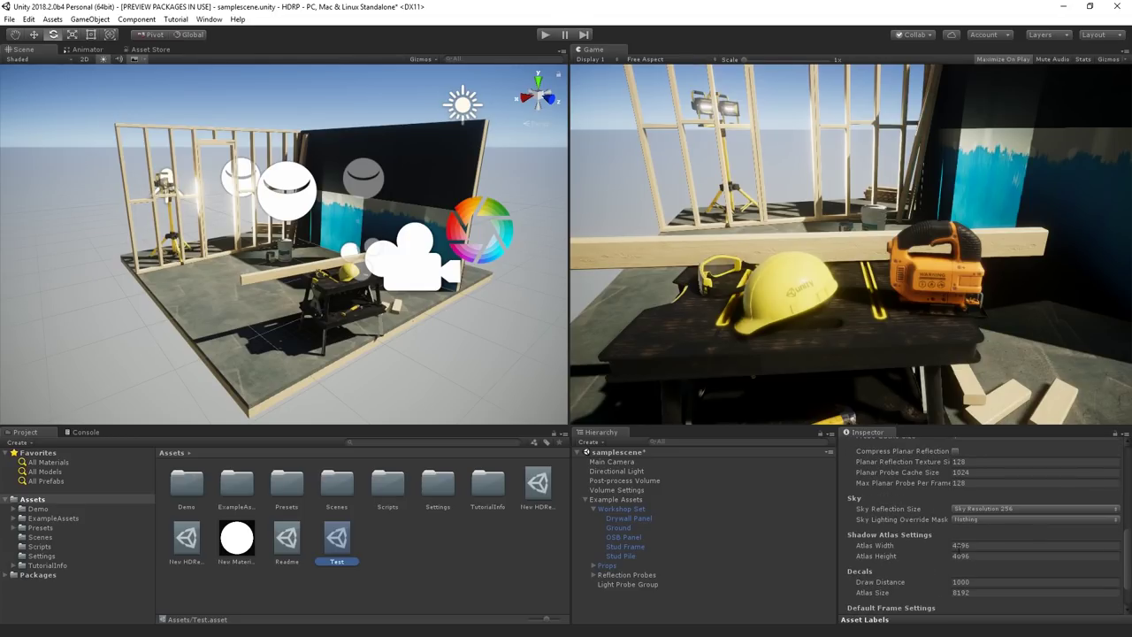
pyautogui.hotkey('ctrl', '9')
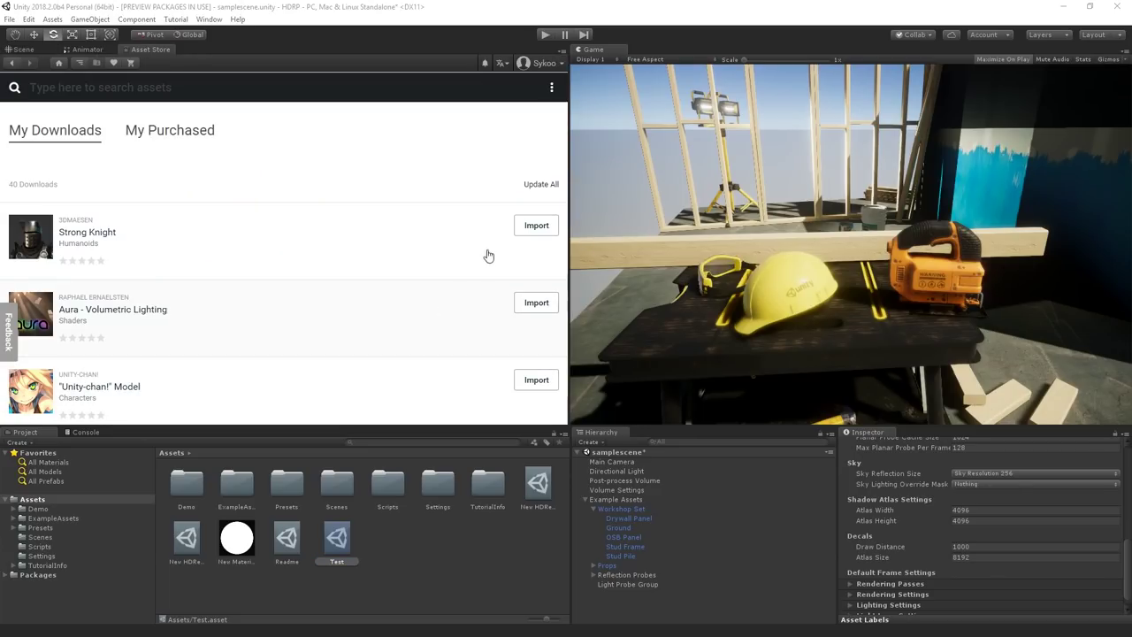
# Import the Strong Knight package and move its prefab to X 2.855, framed in view.
pyautogui.click(529, 226)
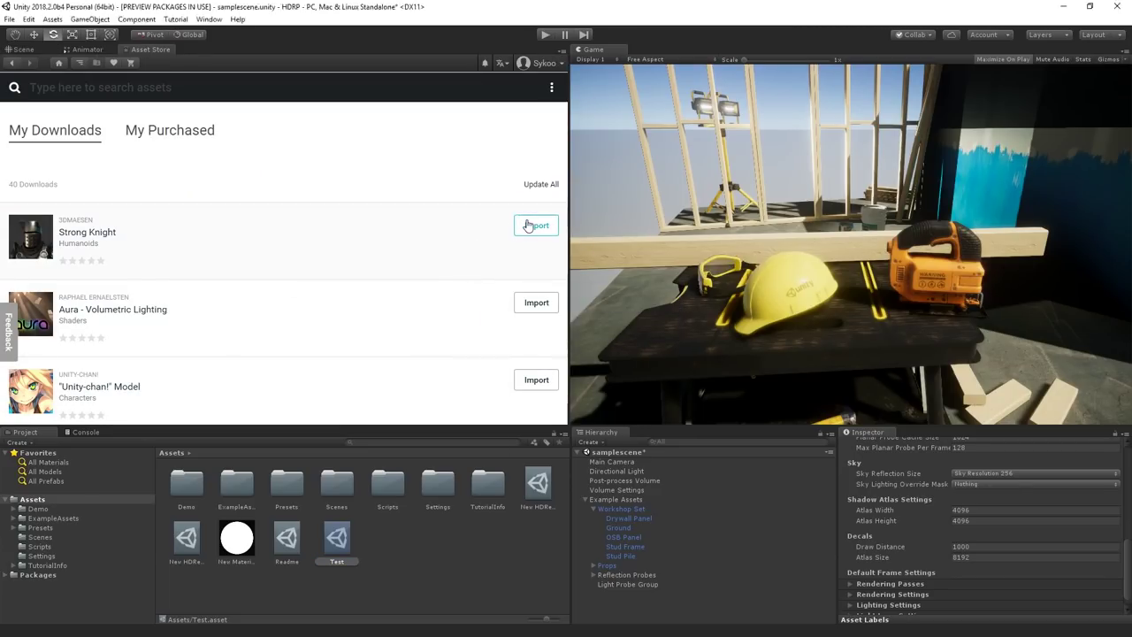
pyautogui.click(476, 519)
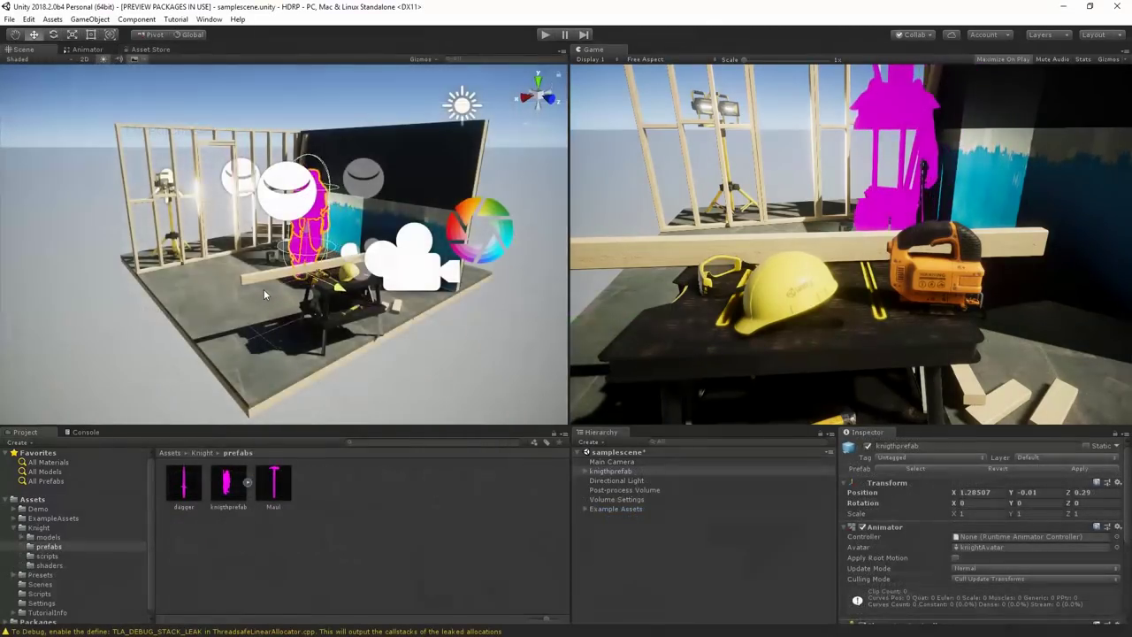
pyautogui.moveTo(281, 283); pyautogui.dragTo(301, 305)
pyautogui.press('f')
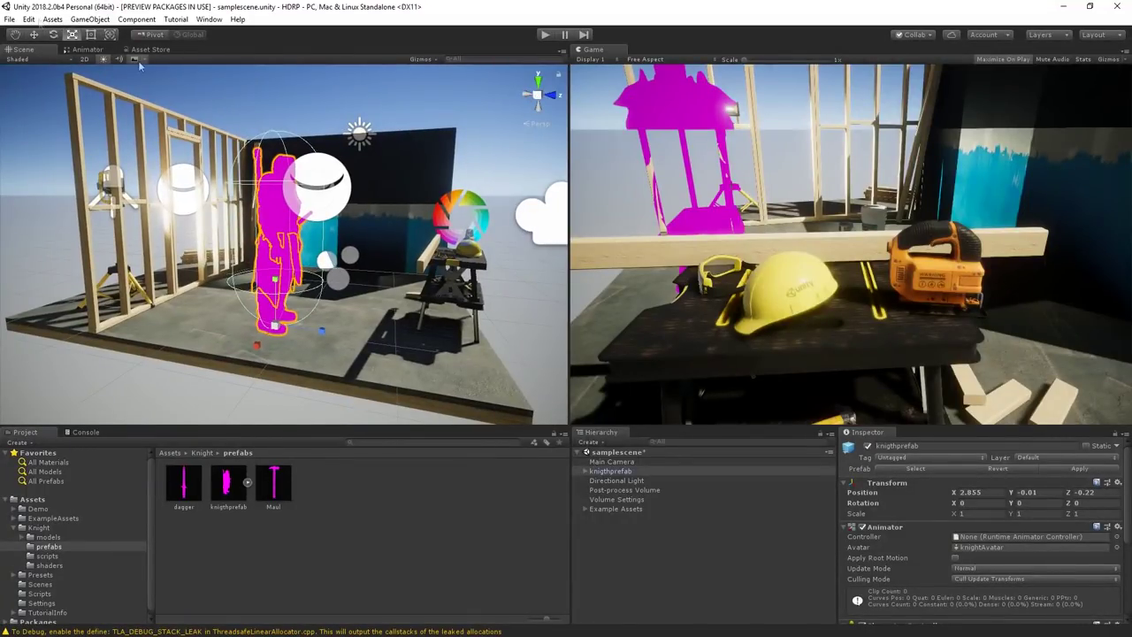
pyautogui.click(30, 18)
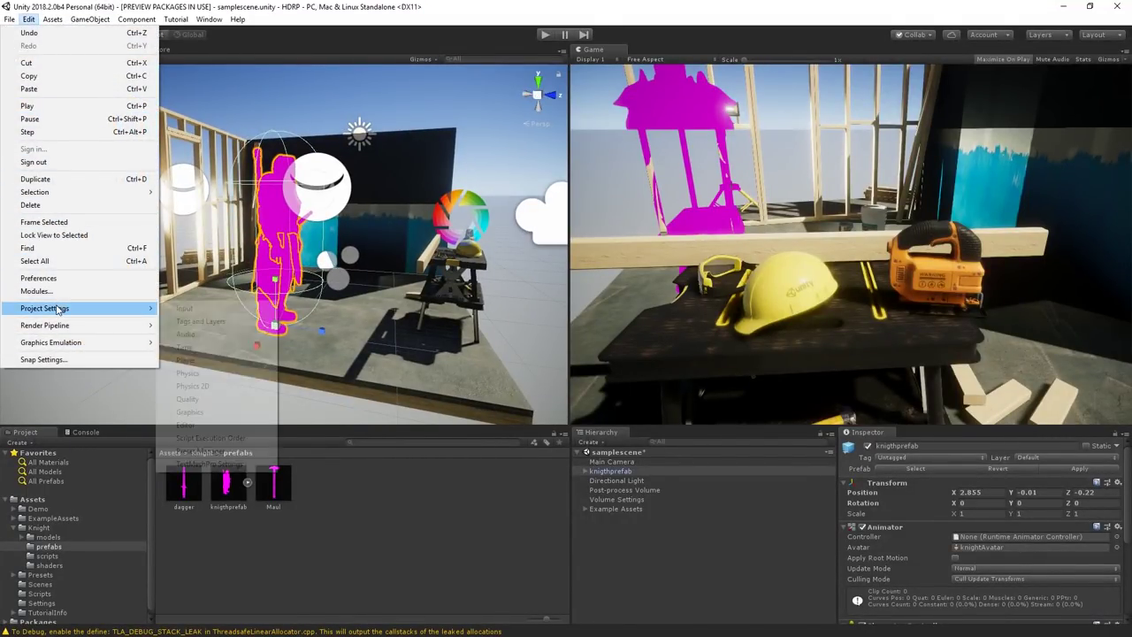
# Upgrade all project materials to High Definition materials.
pyautogui.moveTo(54, 327)
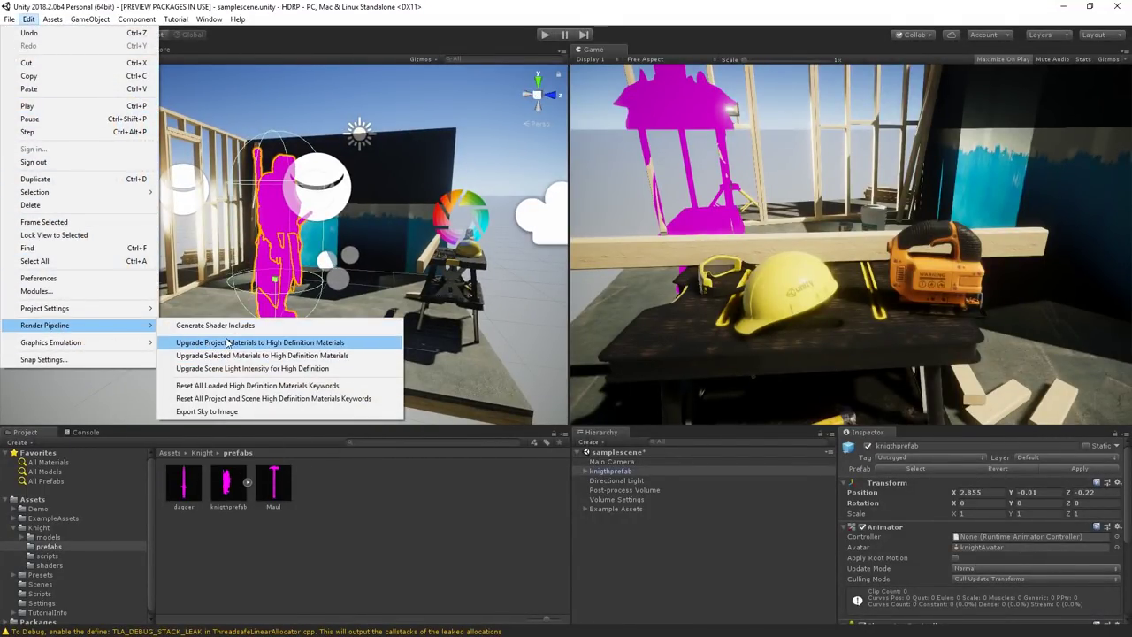
pyautogui.click(210, 343)
pyautogui.click(602, 350)
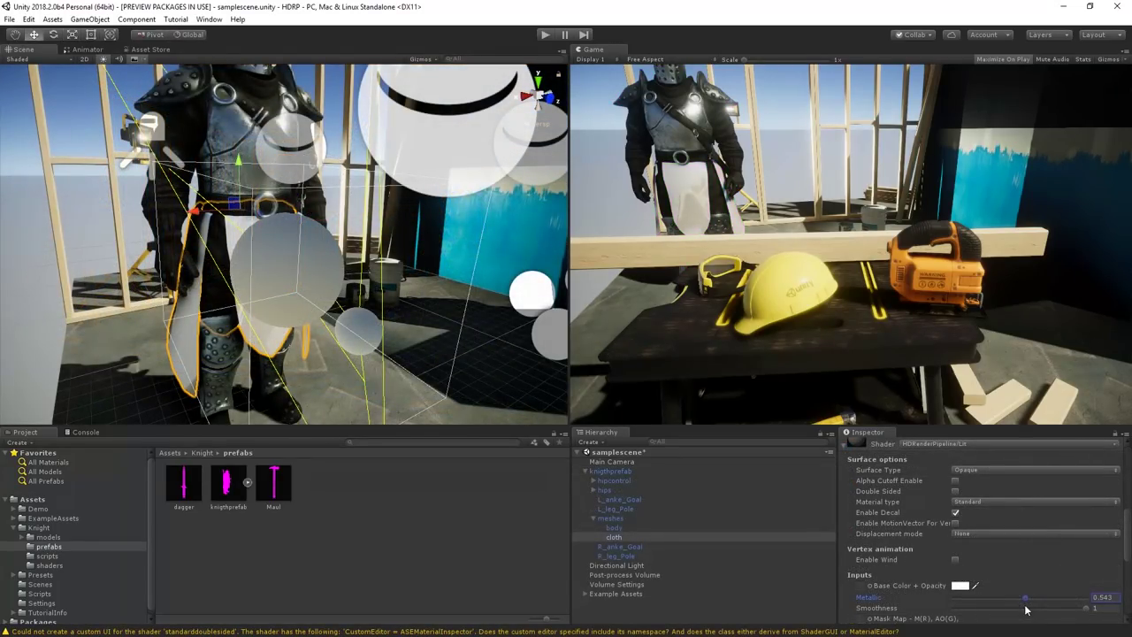
# Lower the knight cloth material's Metallic to about 0.245 and look over the knight.
pyautogui.moveTo(1024, 609); pyautogui.dragTo(979, 610)
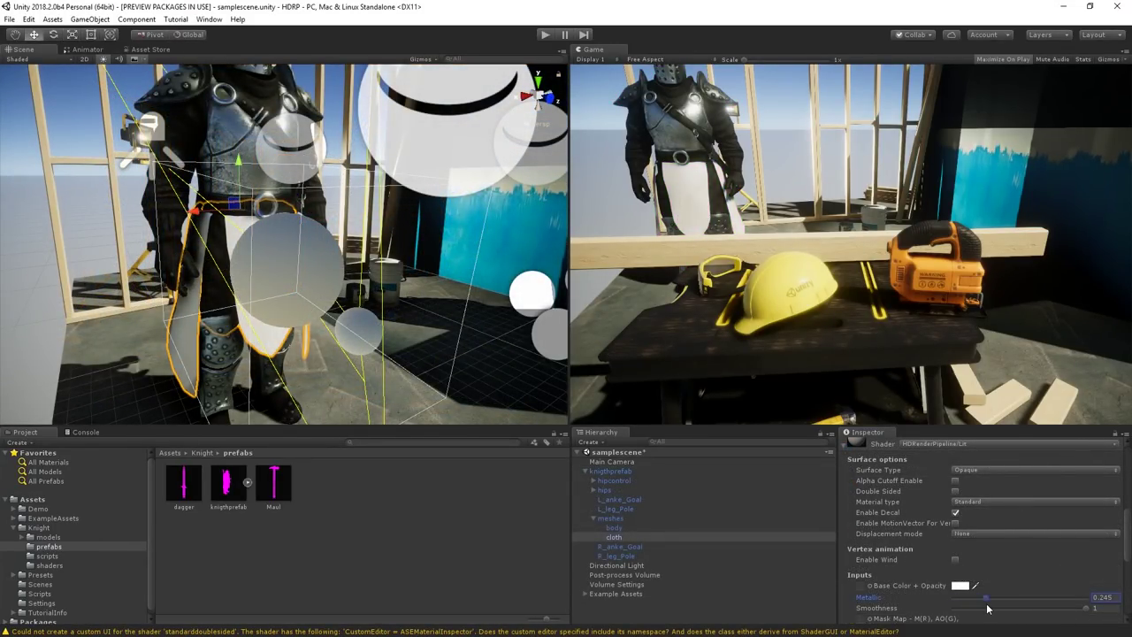
pyautogui.scroll(-5, 250, 270)
pyautogui.click(221, 230)
pyautogui.keyDown('alt'); pyautogui.moveTo(221, 230); pyautogui.dragTo(291, 230); pyautogui.keyUp('alt')
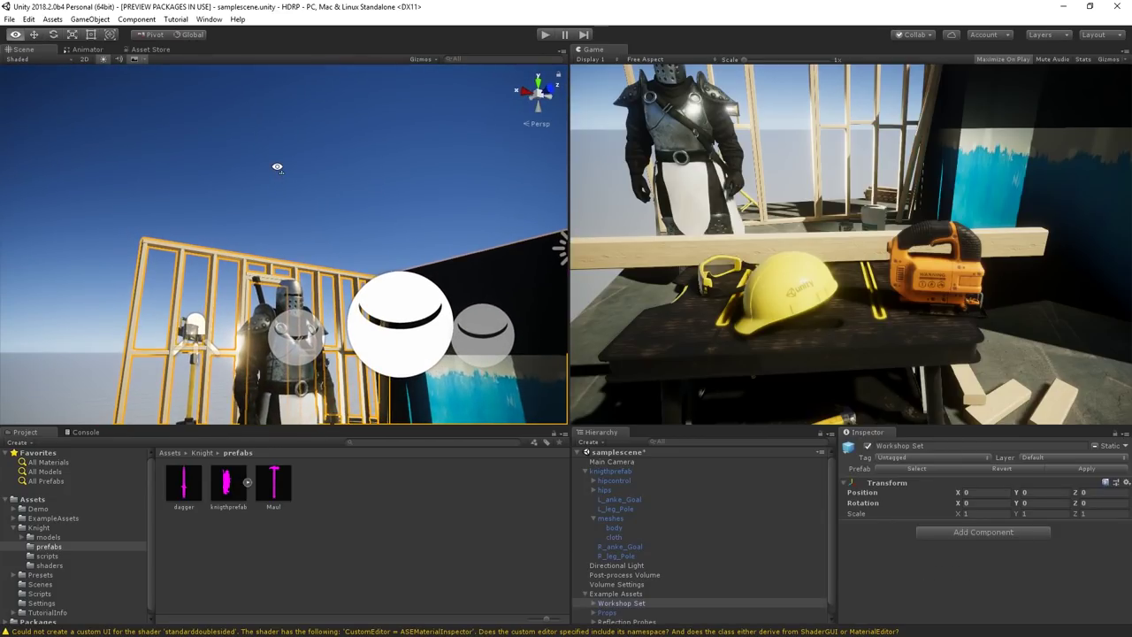
pyautogui.scroll(5, 298, 257)
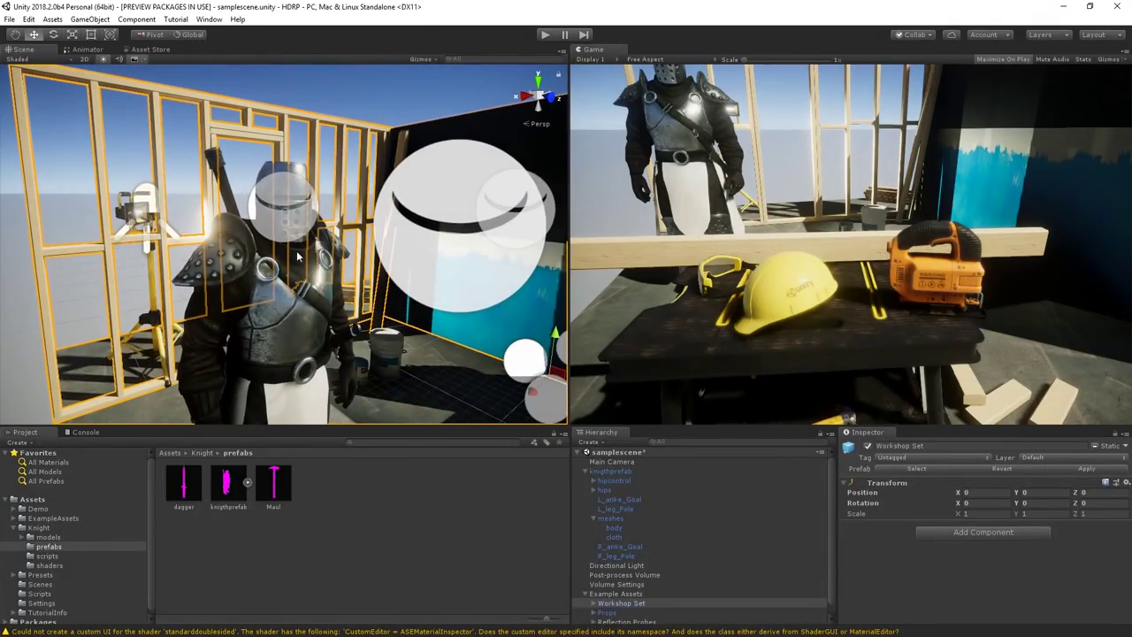
pyautogui.keyDown('alt'); pyautogui.moveTo(135, 66); pyautogui.dragTo(286, 391); pyautogui.keyUp('alt')
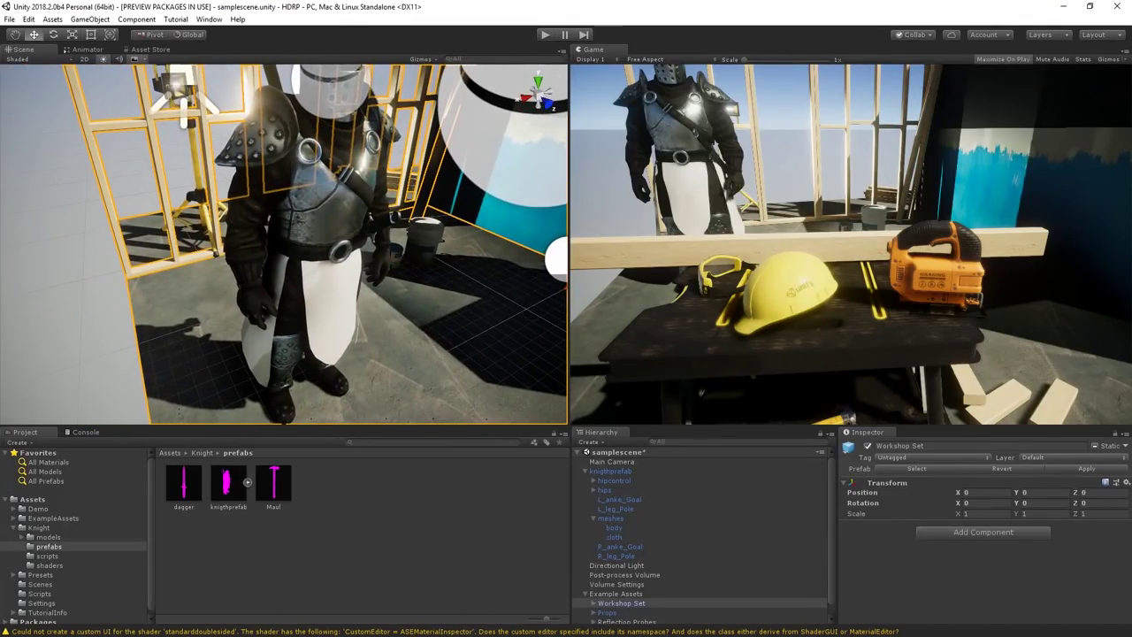